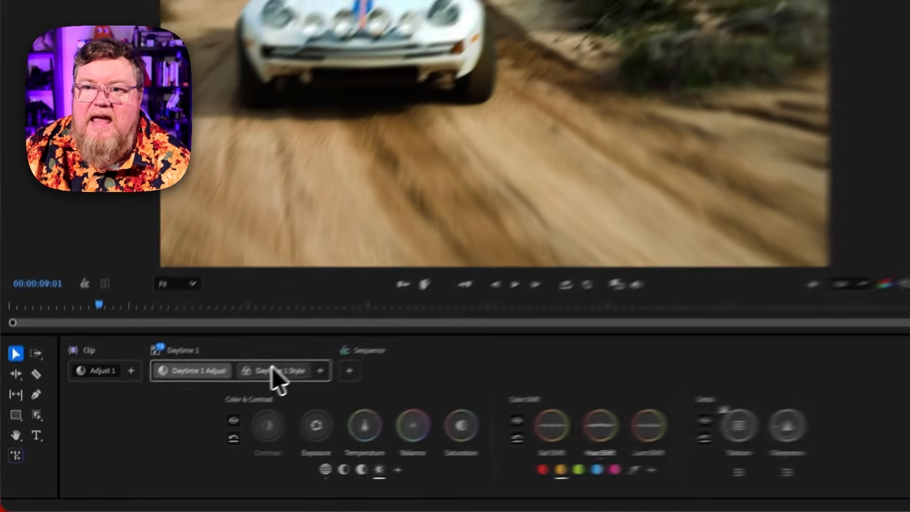
Review the oncoming car clip's grade adjustments, then copy that clip's grade from the clip browser
click(204, 406)
click(228, 362)
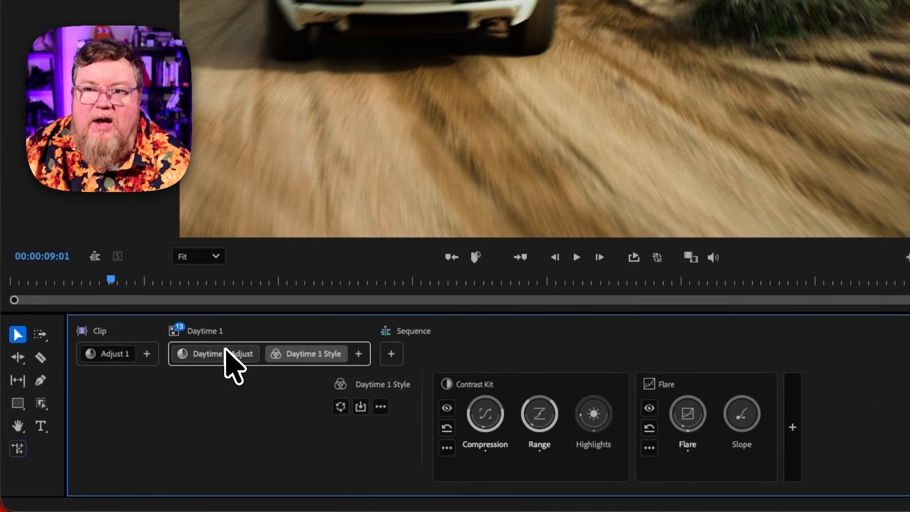
click(108, 356)
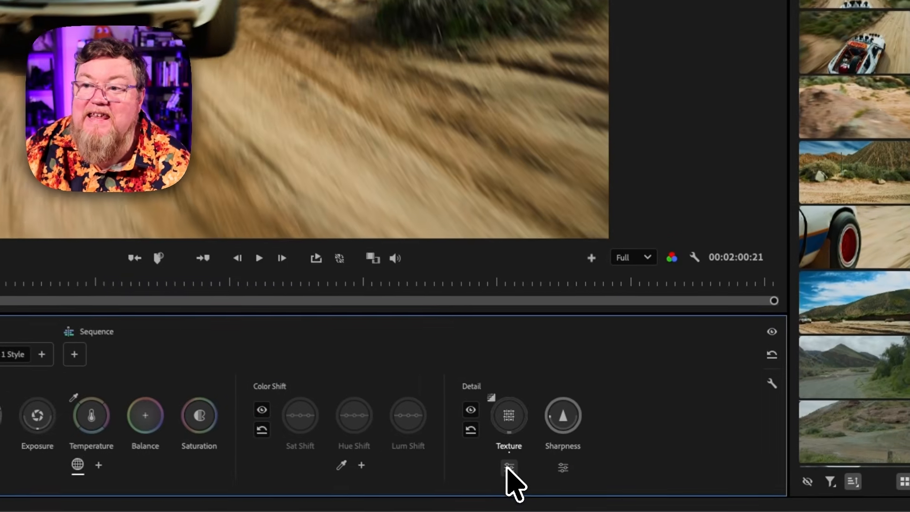
click(533, 477)
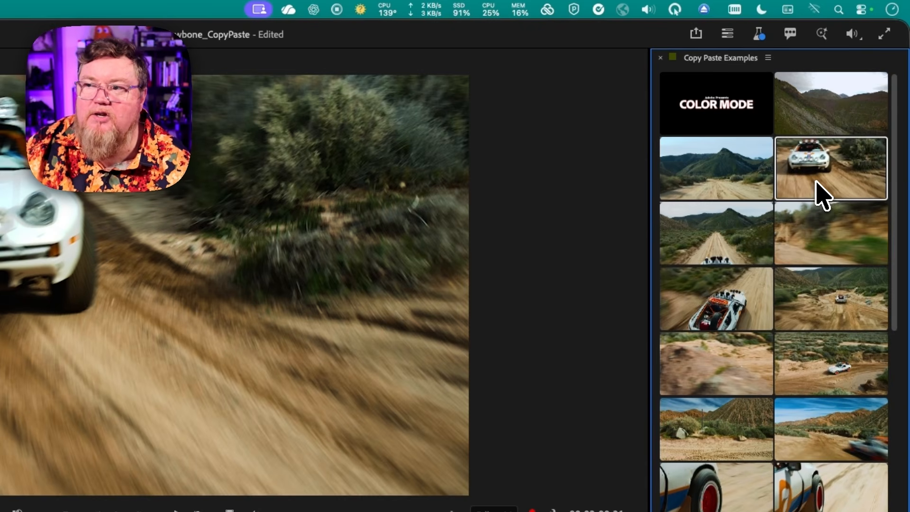
right_click(815, 185)
click(786, 192)
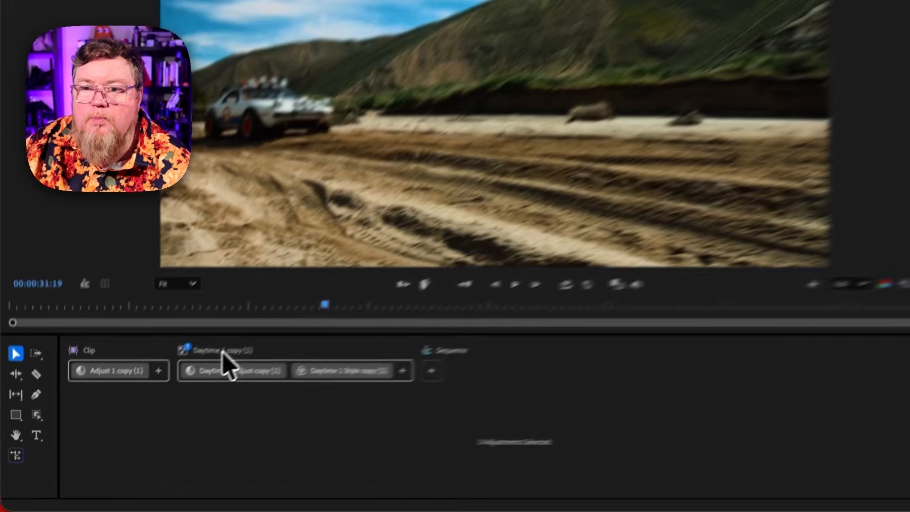
Try to rename the pasted adjustment group as Daytime 2
click(165, 393)
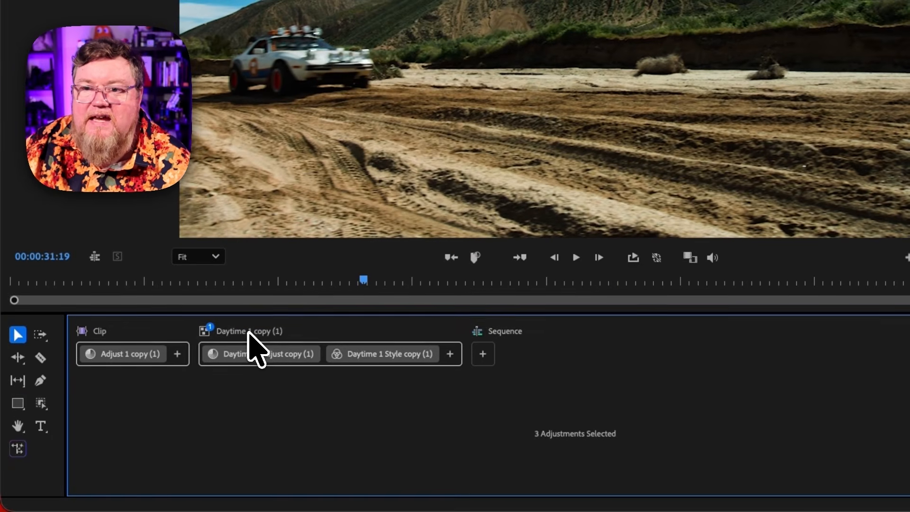
double_click(240, 331)
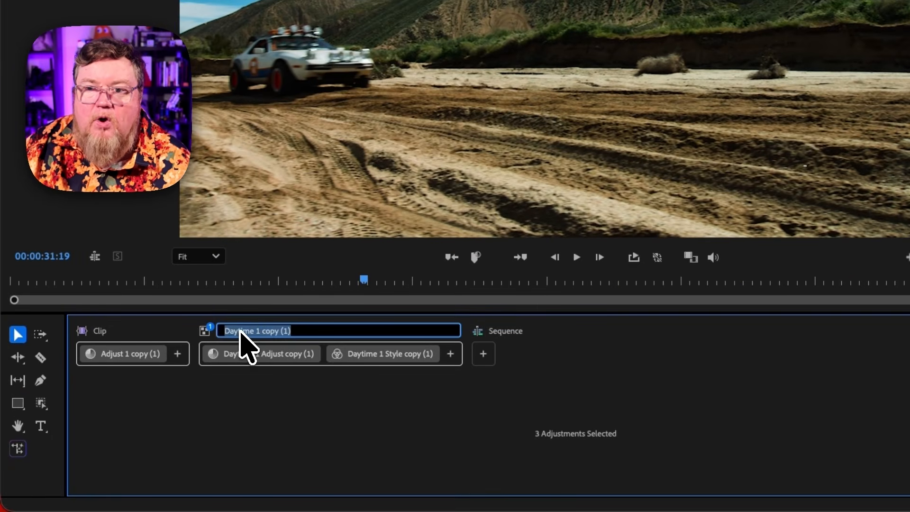
key(Right)
key(BackSpace)
key(BackSpace)
key(BackSpace)
key(BackSpace)
key(BackSpace)
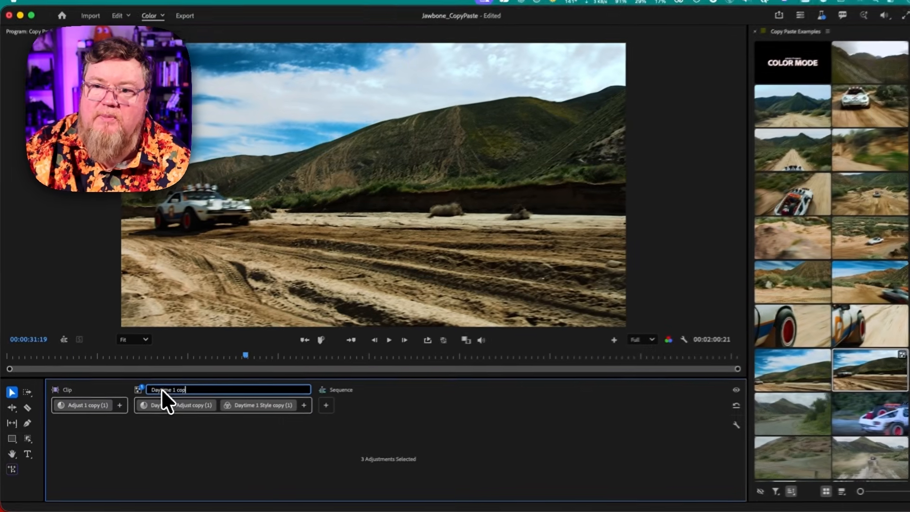
key(BackSpace)
key(BackSpace)
key(BackSpace)
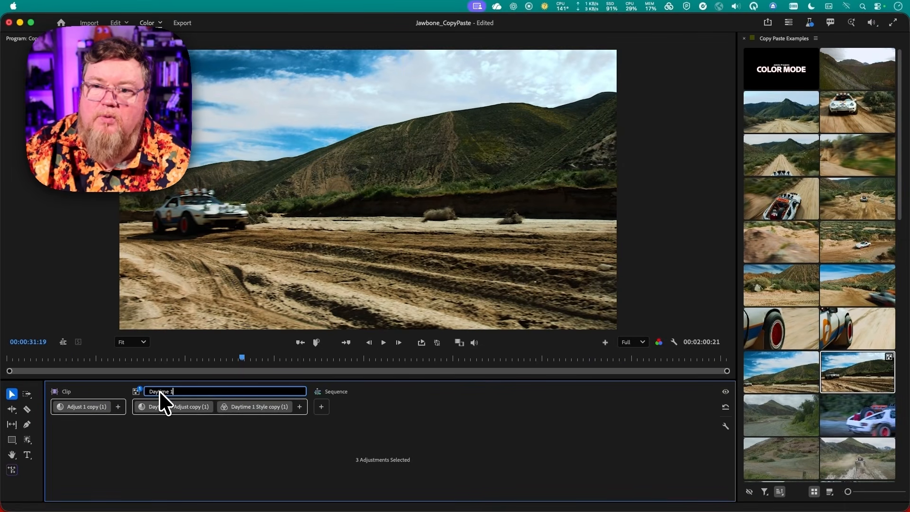
text(2)
key(Return)
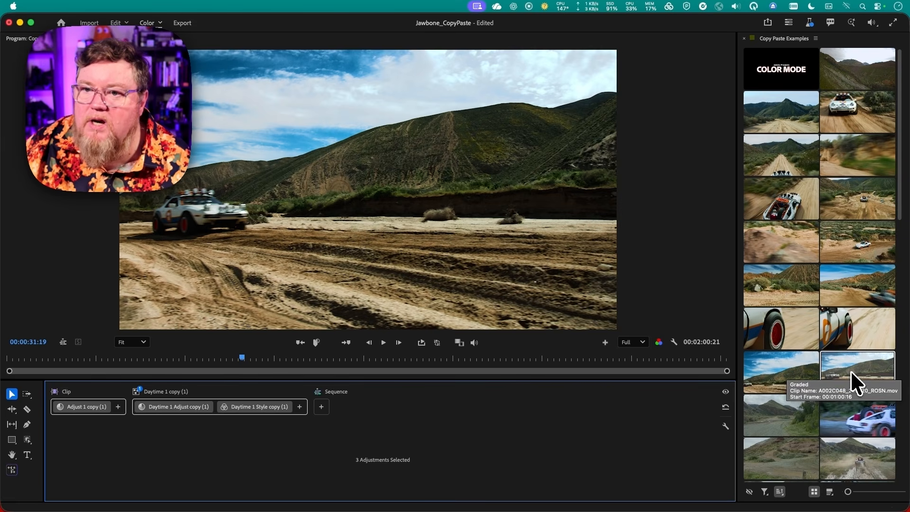
Delete the clip's grade, paste the copied grade as clip adjustments, and open the pasted Daytime 1 Style copy
key(Delete)
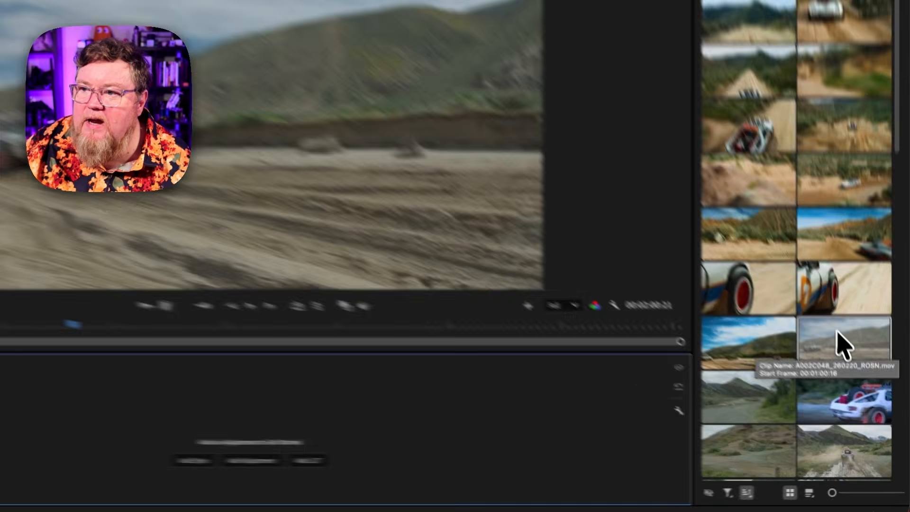
right_click(848, 366)
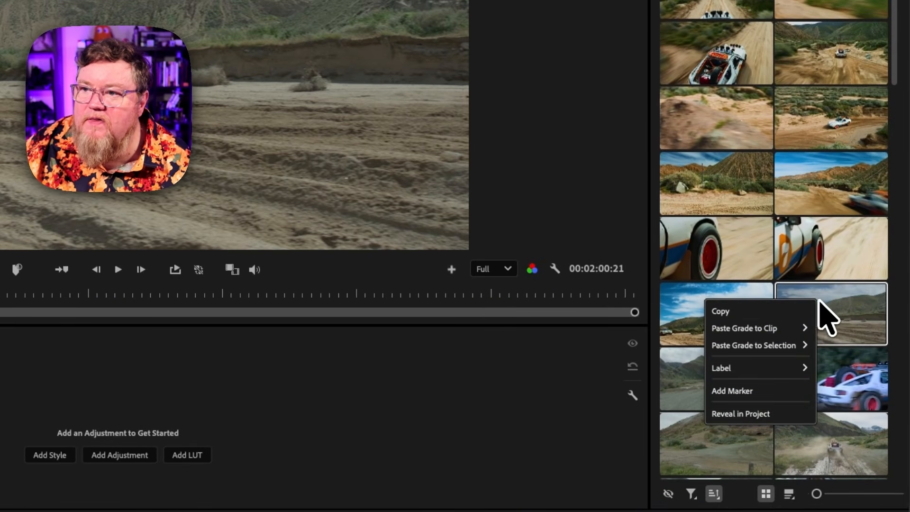
mouse_move(783, 327)
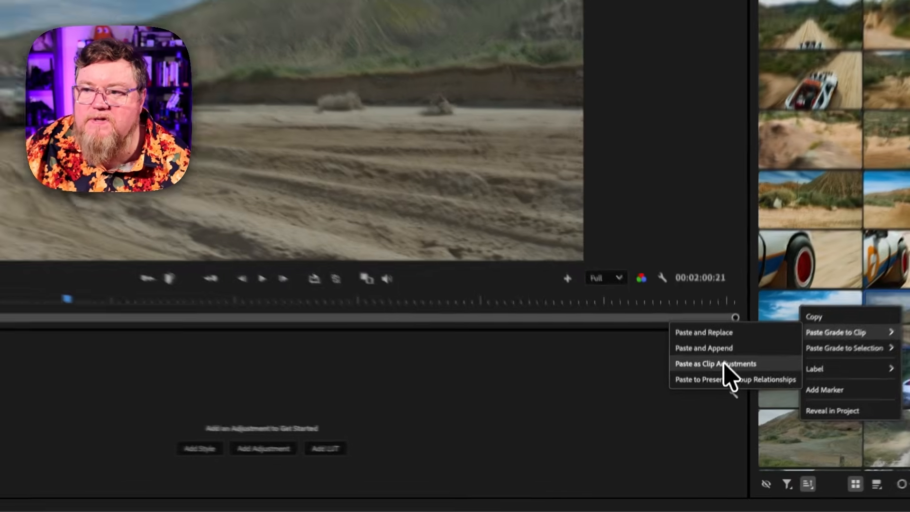
click(720, 413)
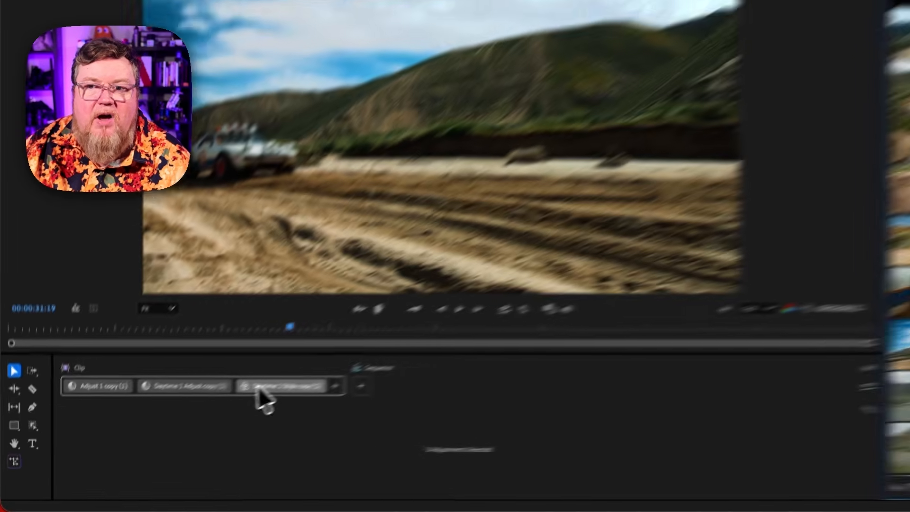
click(216, 407)
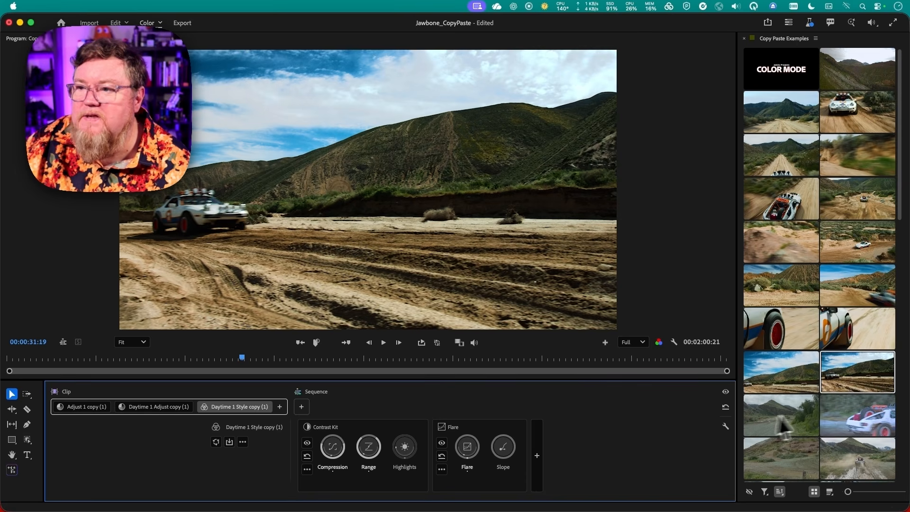
Paste the copied grade onto the night car clip with Paste and Replace, then undo it
click(845, 416)
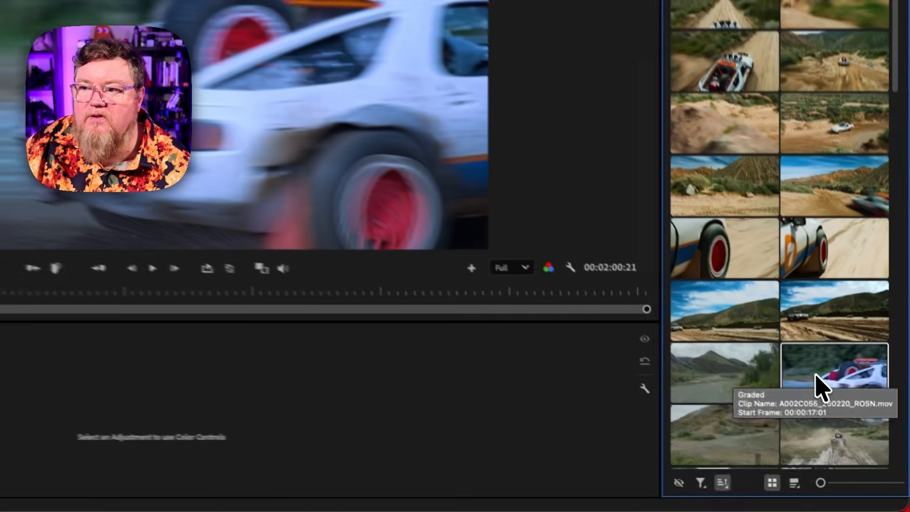
right_click(844, 416)
mouse_move(751, 401)
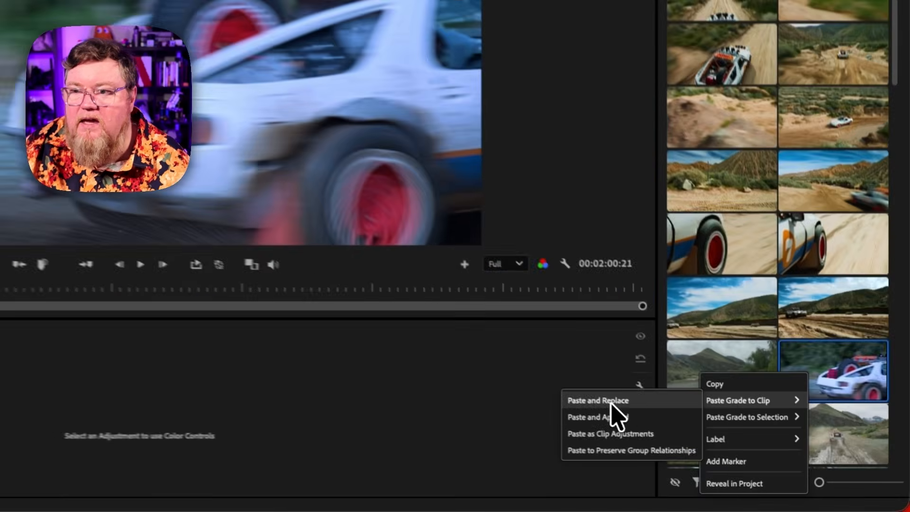
click(706, 436)
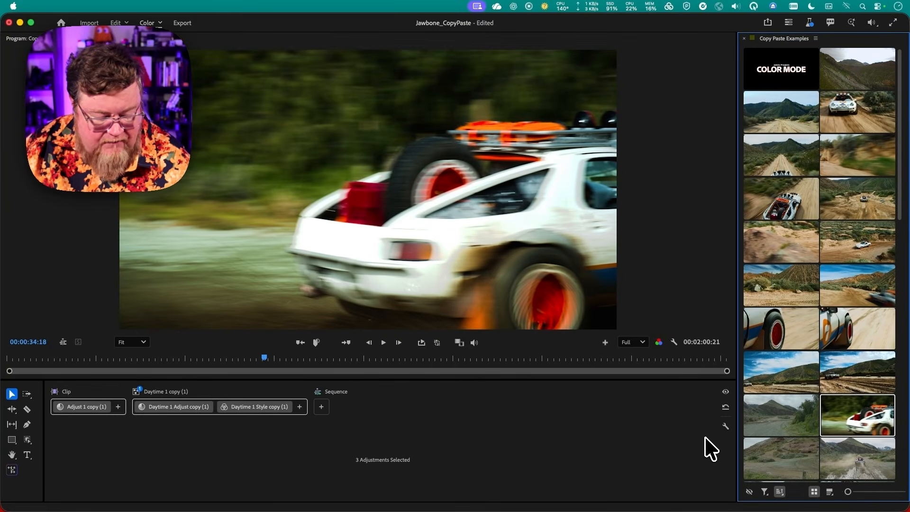
key(super+z)
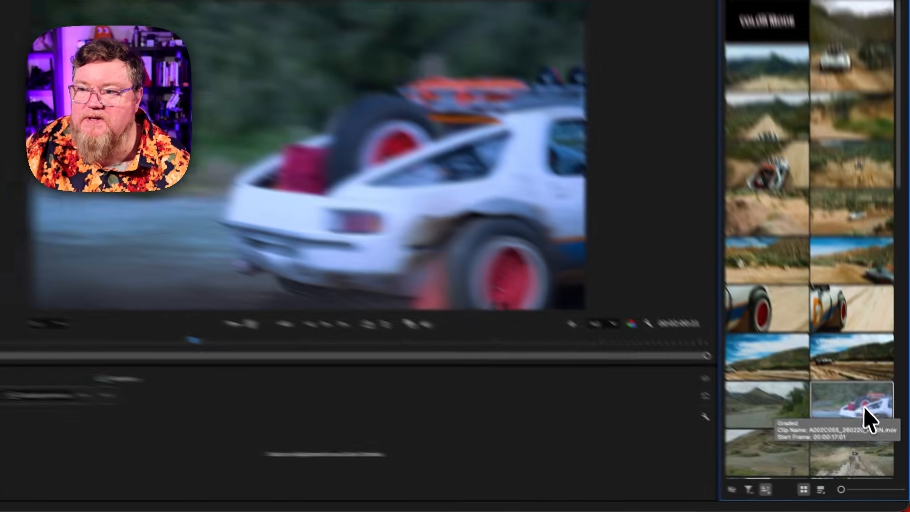
Paste the copied grade onto the night car clip with Paste and Append, then undo it
right_click(870, 418)
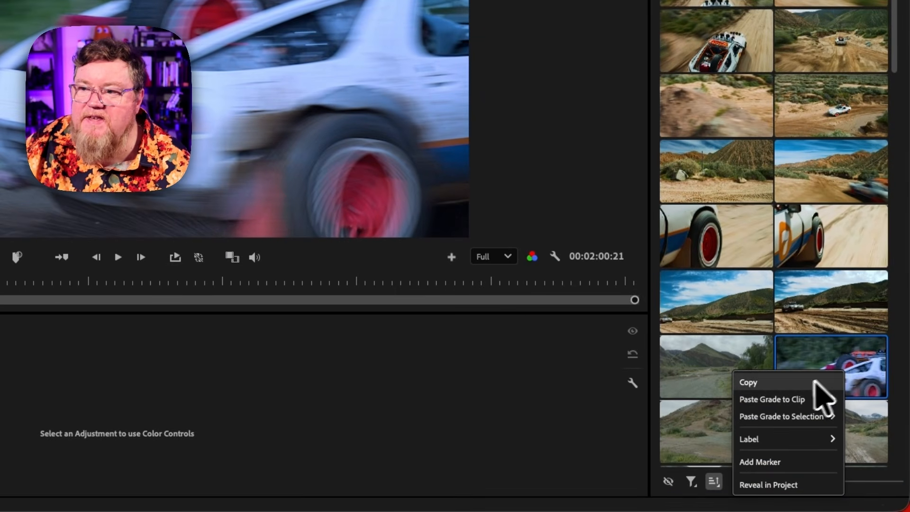
mouse_move(792, 402)
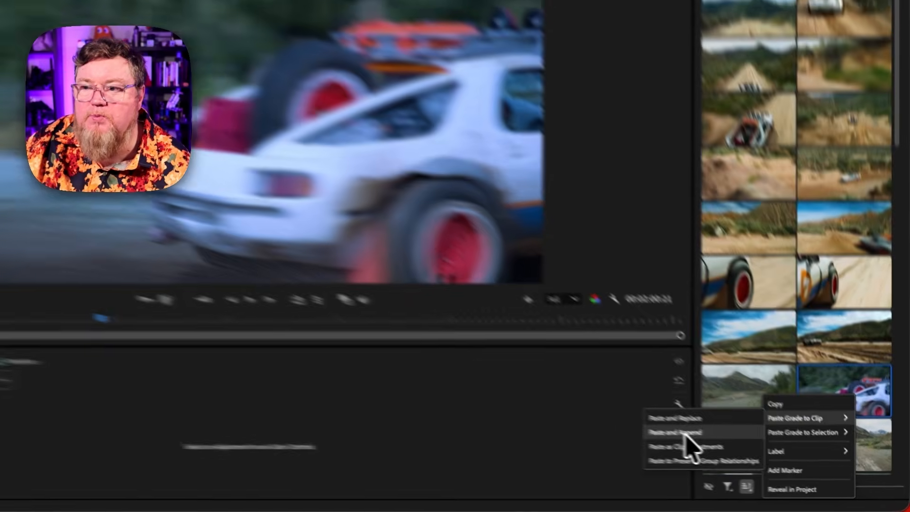
click(731, 449)
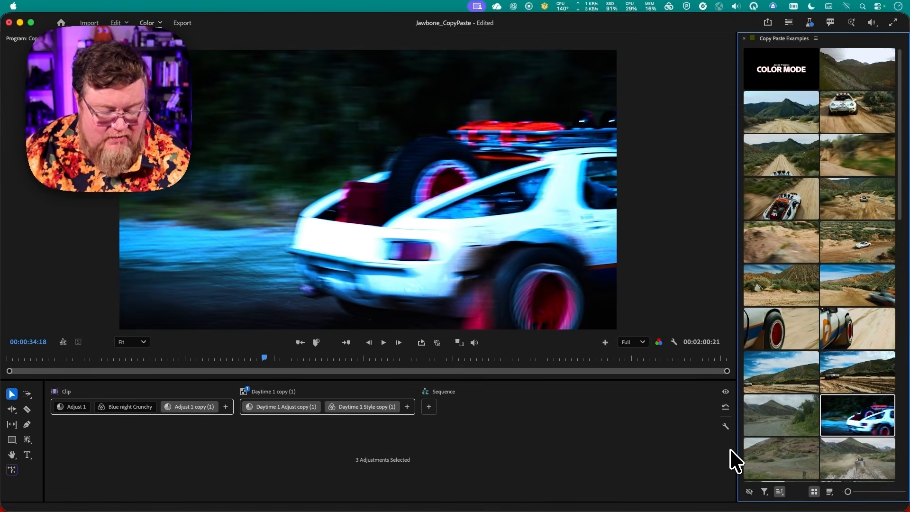
key(super+z)
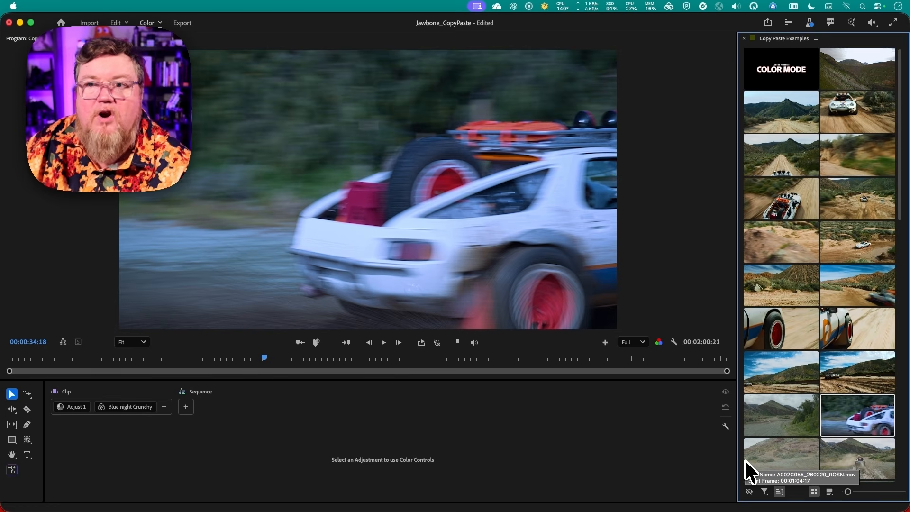
Save the project
key(super+s)
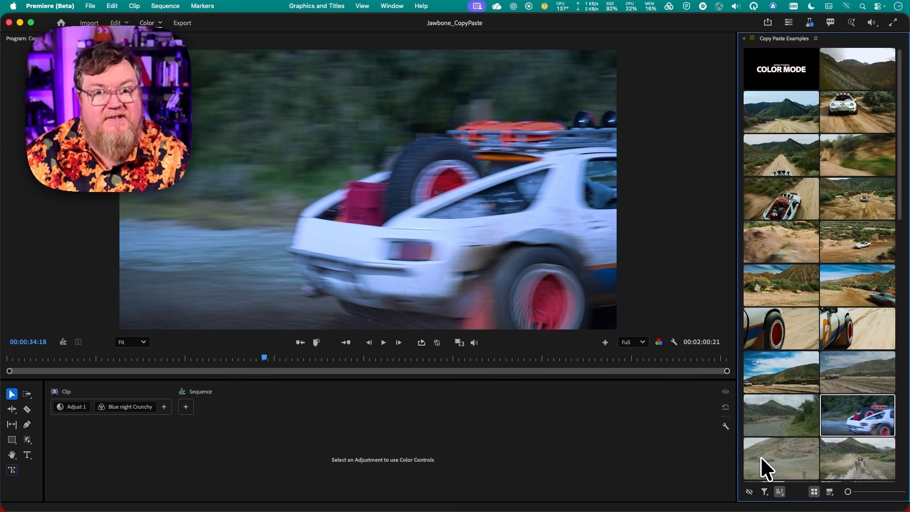
Paste the grade onto the night car clip preserving group relationships, inspect the Daytime 1 group, then undo it
right_click(846, 416)
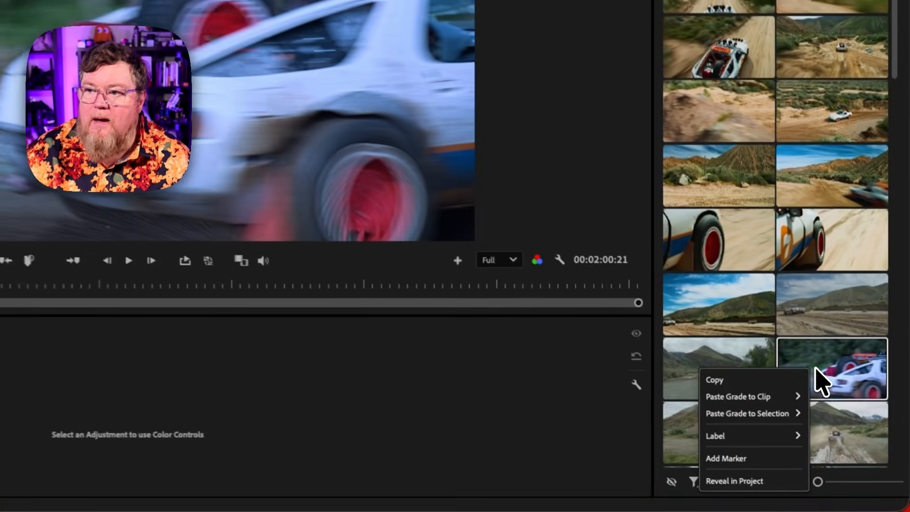
mouse_move(777, 396)
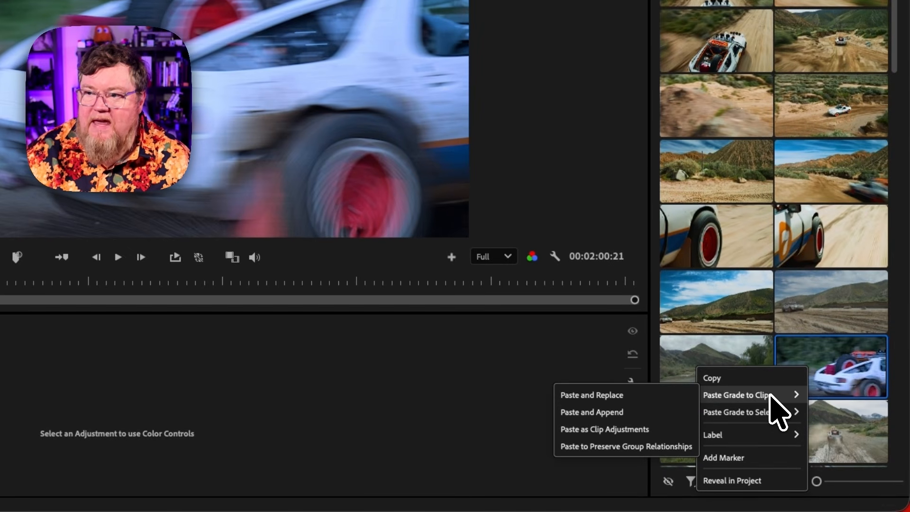
click(643, 446)
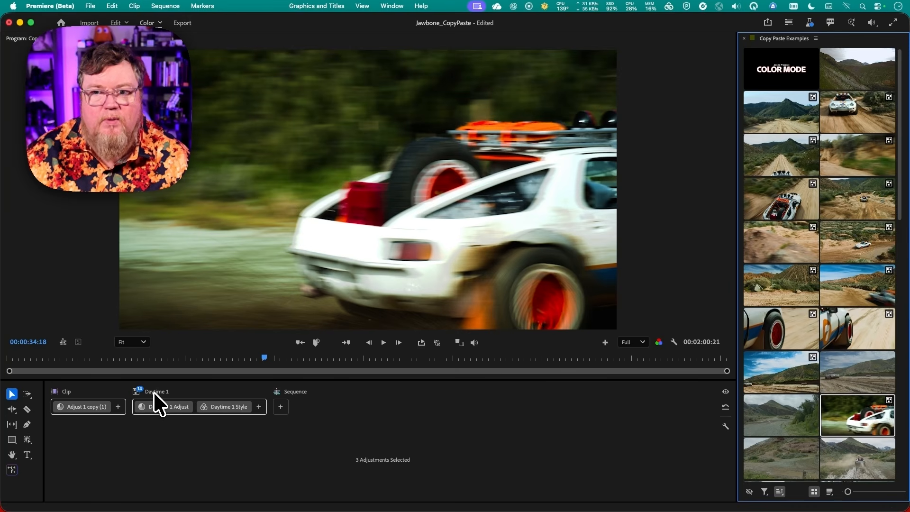
click(155, 393)
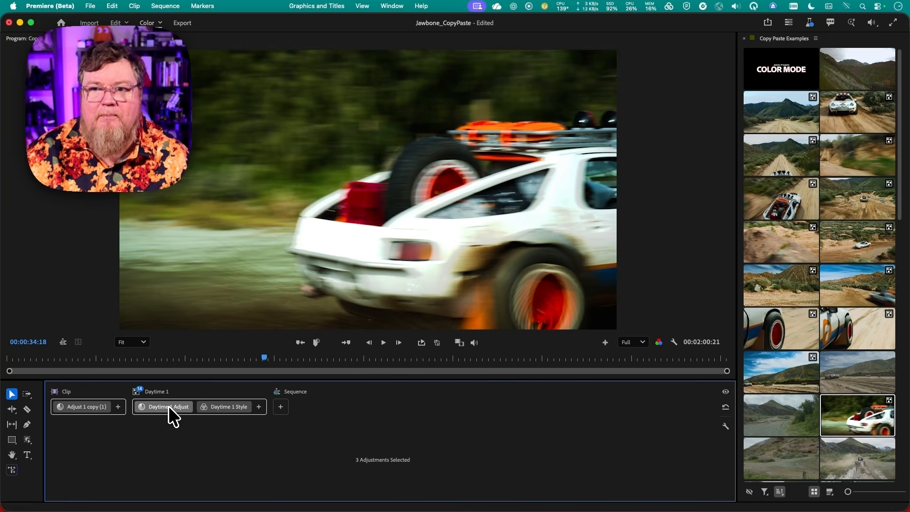
click(168, 406)
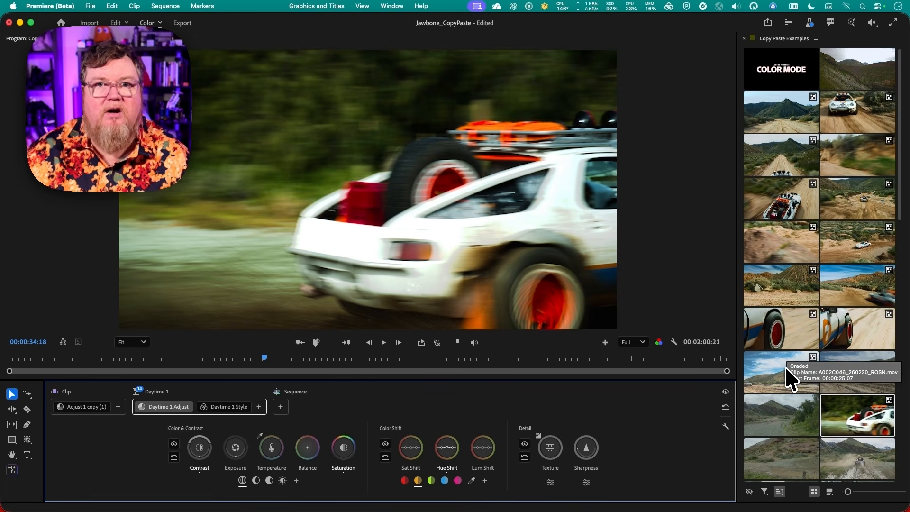
key(super+z)
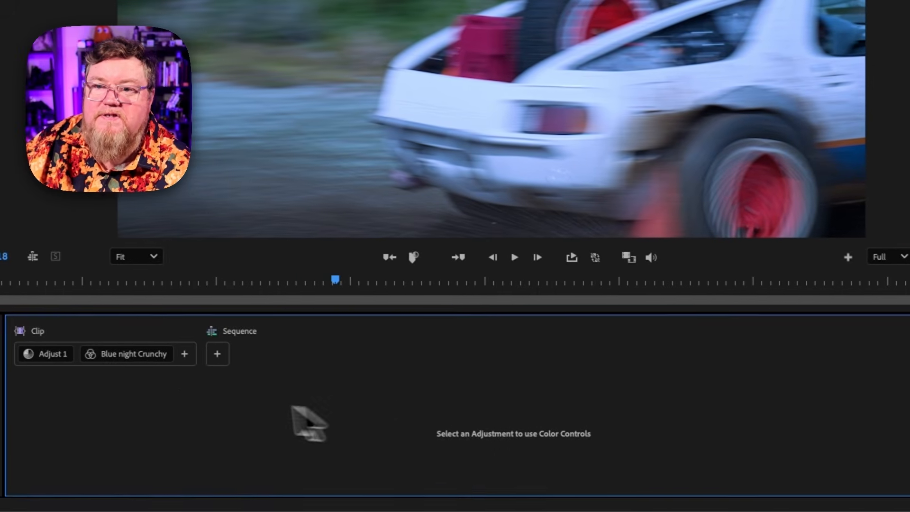
Paste the Blue night Crunchy style onto the river clip, then undo the paste
click(185, 364)
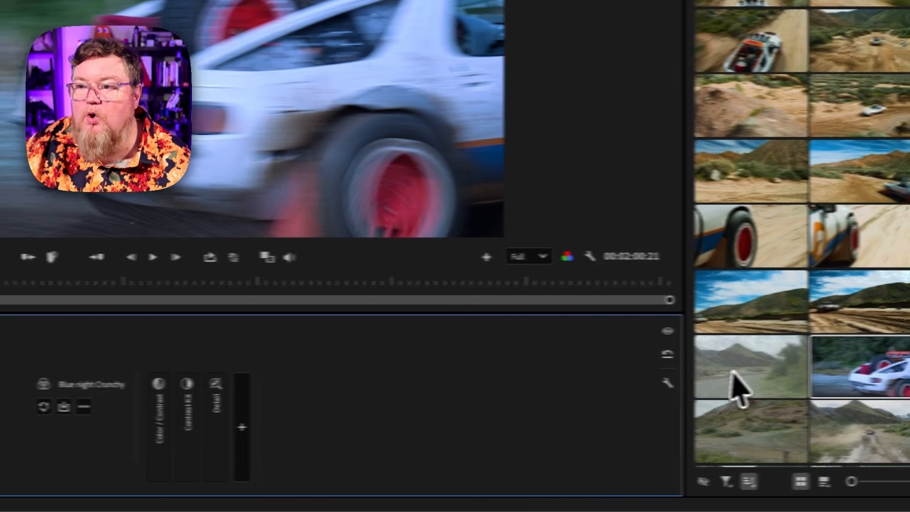
click(725, 364)
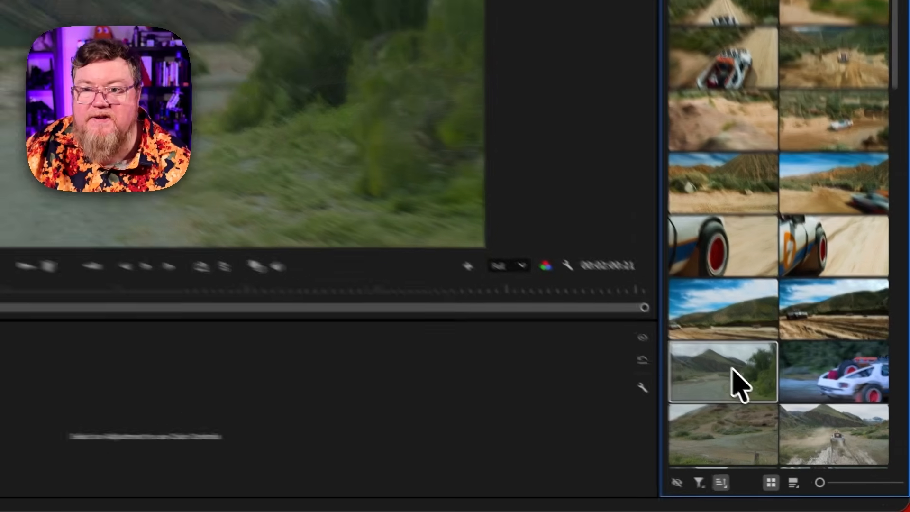
key(super+v)
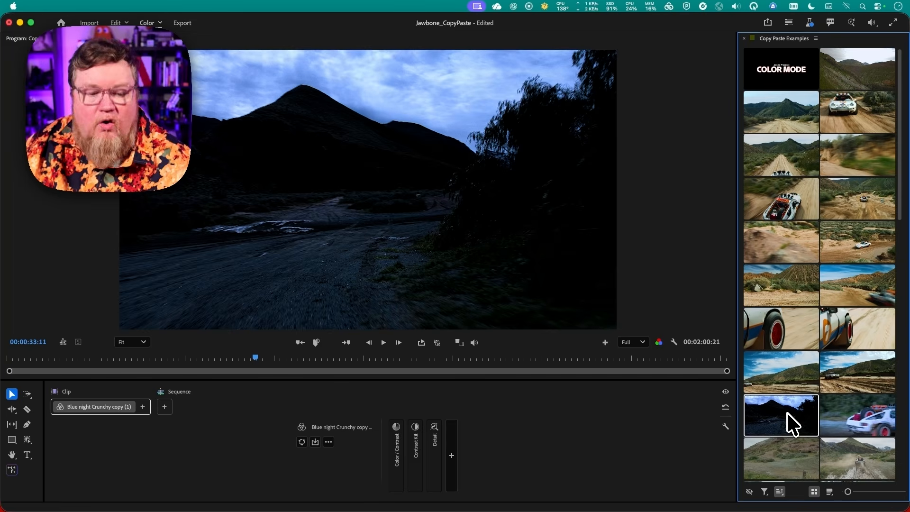
key(super+z)
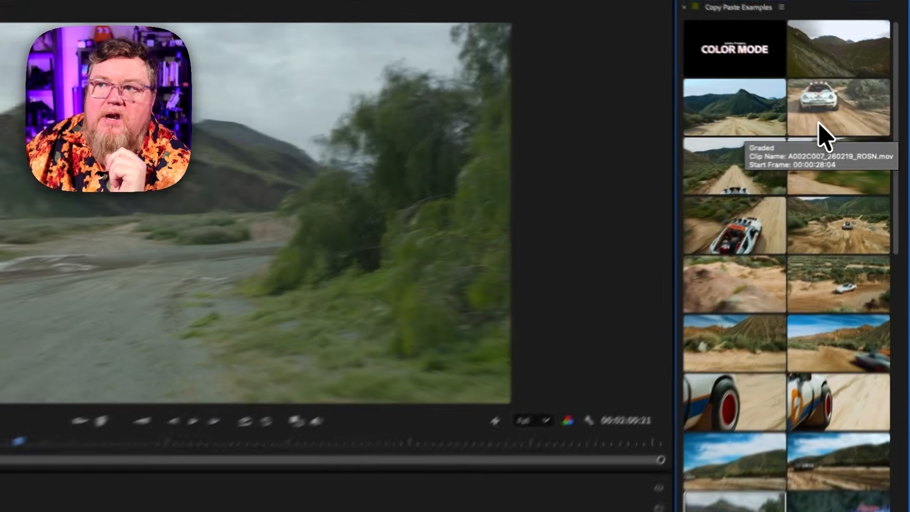
Select the oncoming car clip and open its Adjust 1 adjustment
click(818, 124)
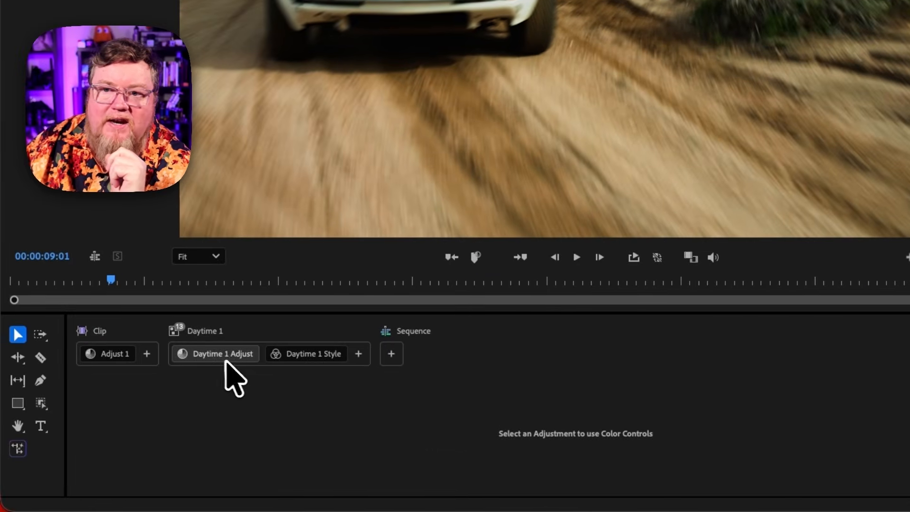
click(113, 355)
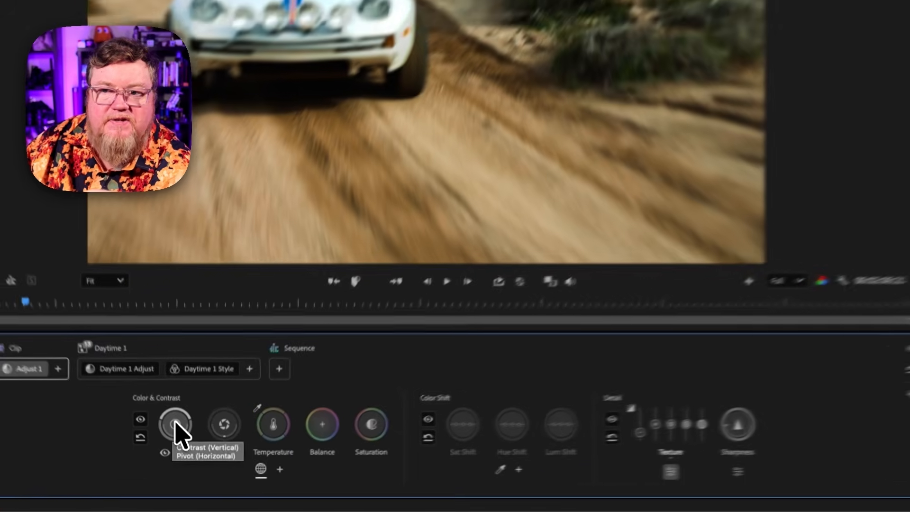
Copy the Contrast control from the oncoming car clip's Adjust 1 and apply it with Paste Contrast to the riverside road clip's Adjust 1
right_click(184, 446)
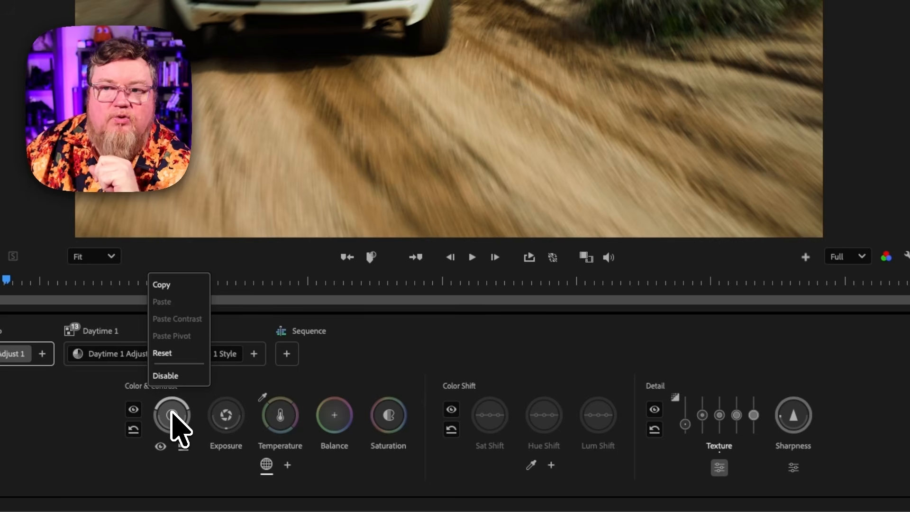
click(171, 287)
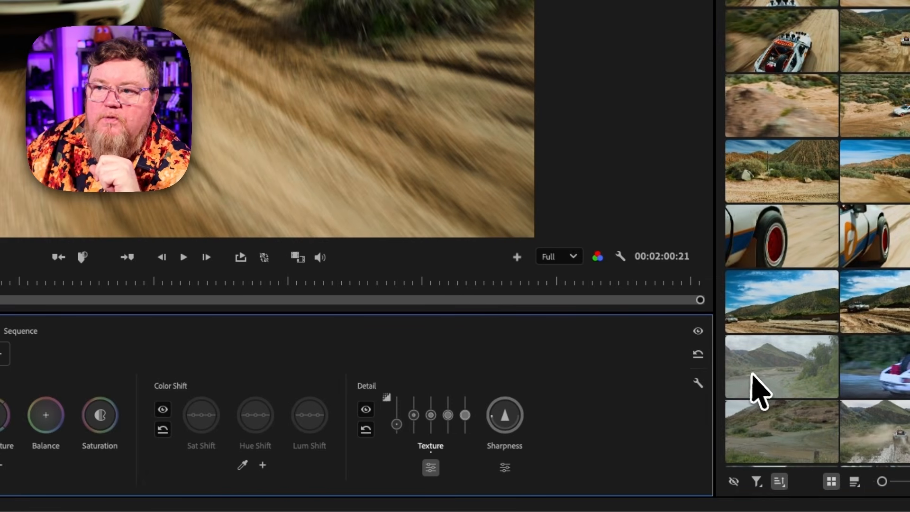
click(755, 374)
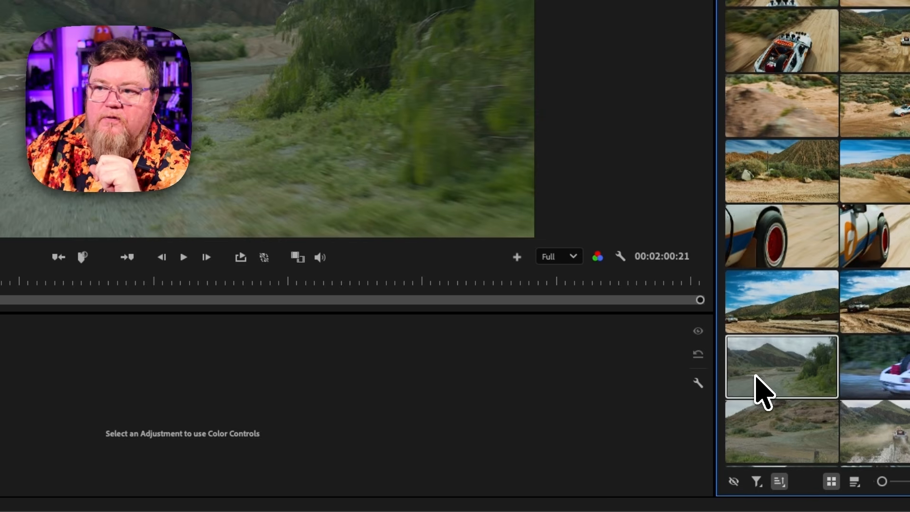
right_click(755, 380)
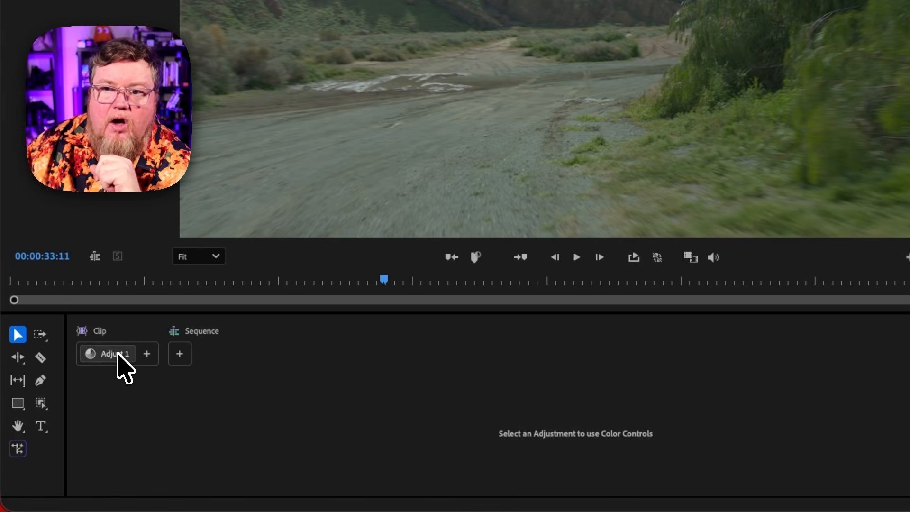
click(118, 360)
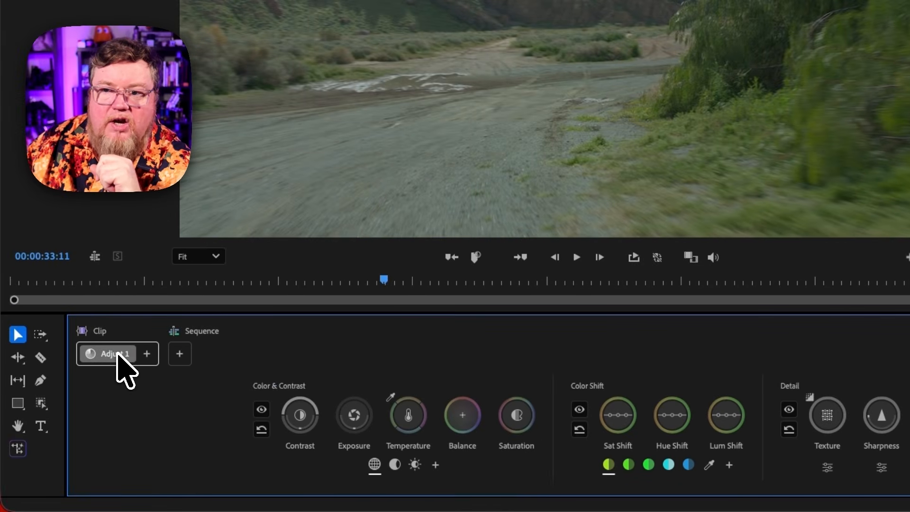
right_click(301, 420)
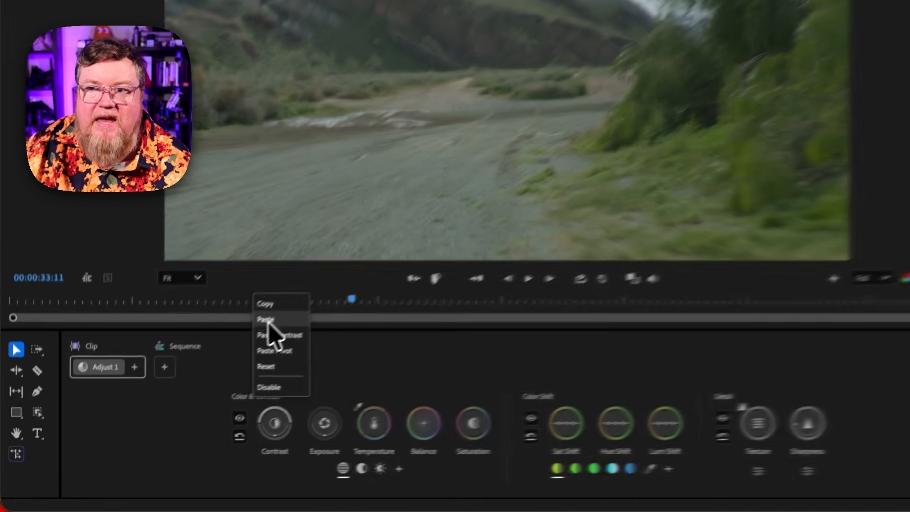
click(198, 384)
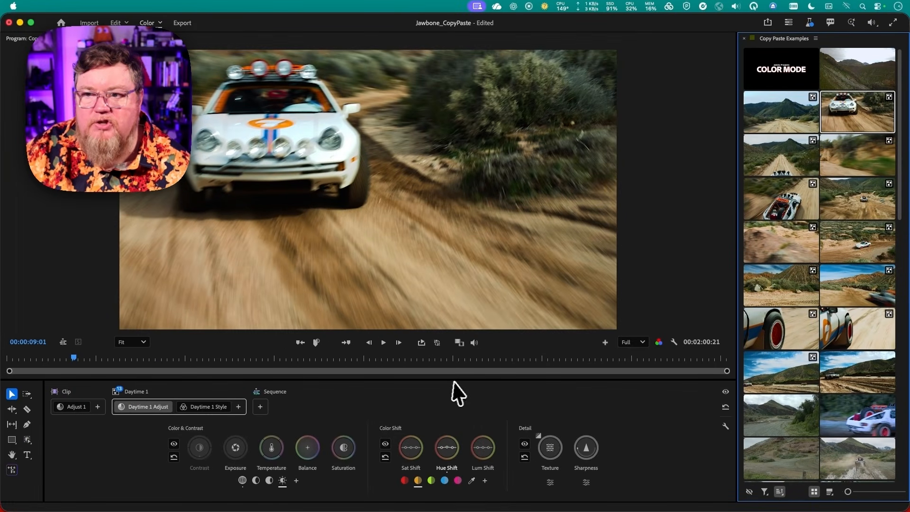
Select both Daytime 1 Adjust and Daytime 1 Style and drag them onto the rear-view car clip in the browser
shift+click(195, 407)
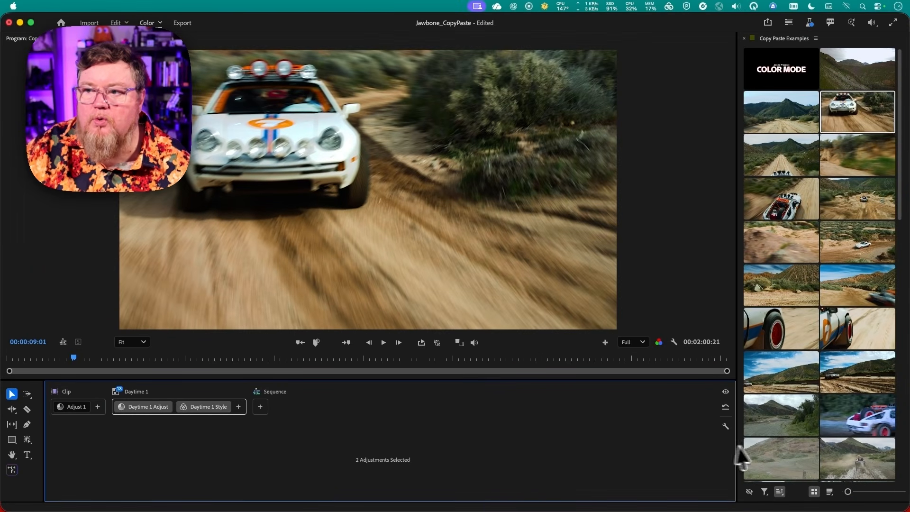
scroll(766, 453, down, 1)
scroll(762, 440, down, 10)
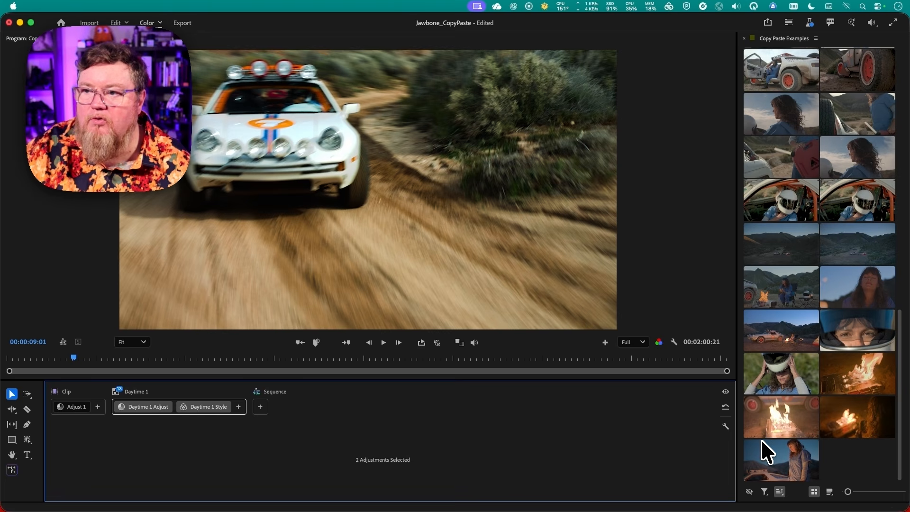
scroll(761, 441, up, 8)
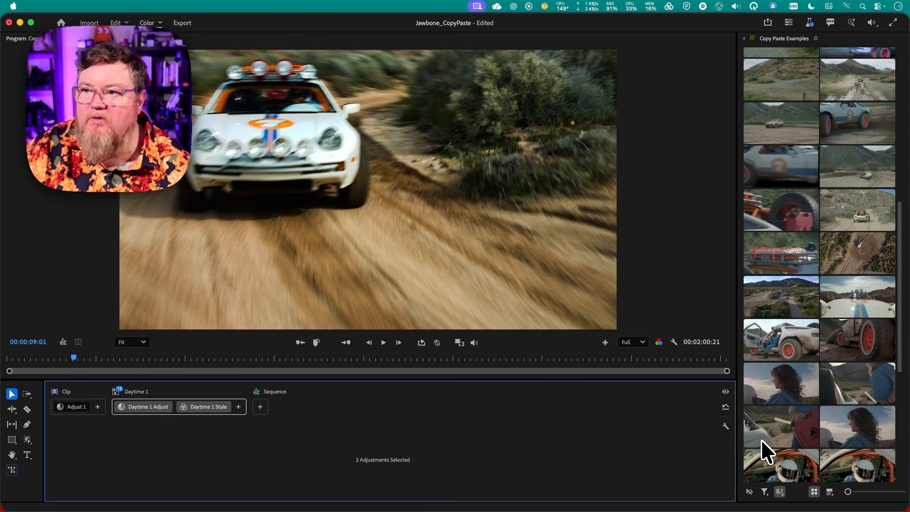
scroll(762, 441, up, 2)
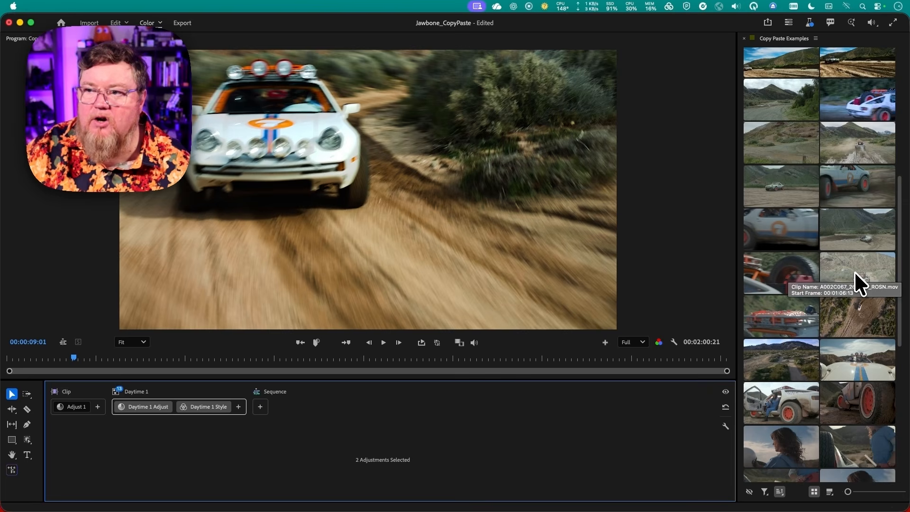
drag(854, 271, 278, 407)
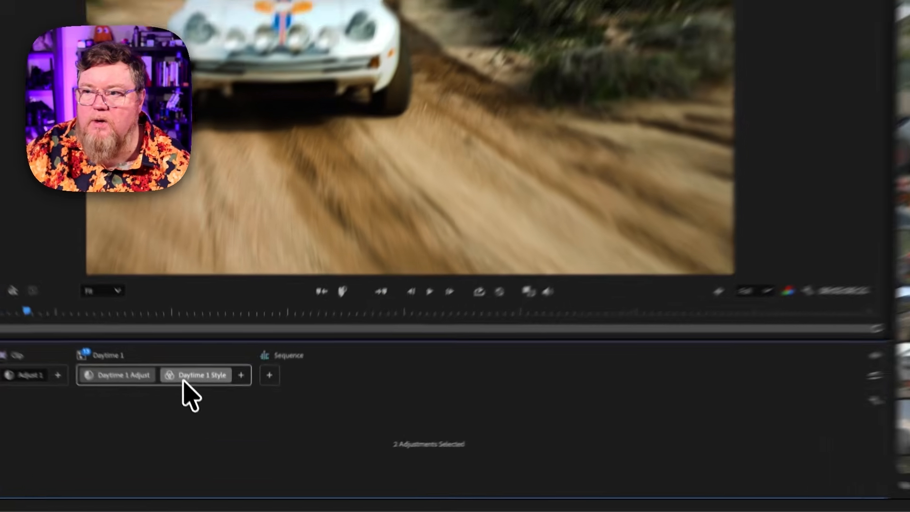
drag(194, 411, 725, 353)
drag(656, 323, 867, 205)
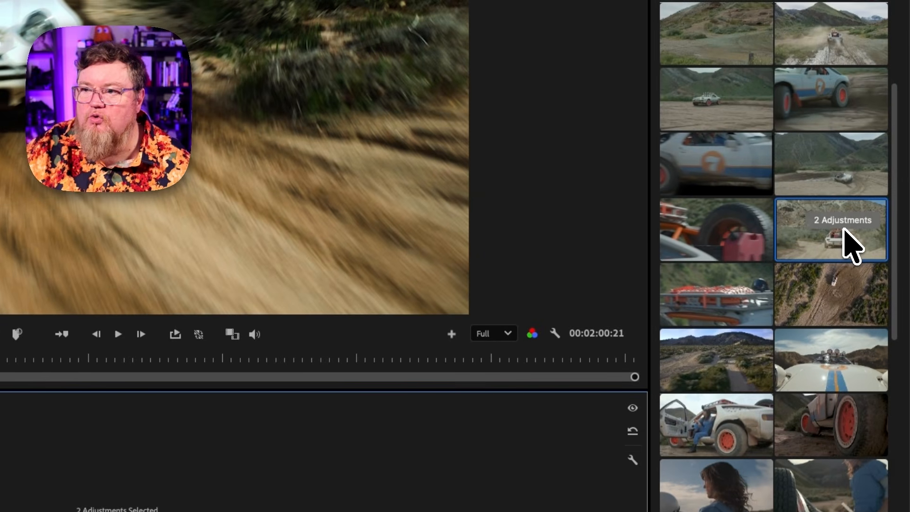
click(844, 231)
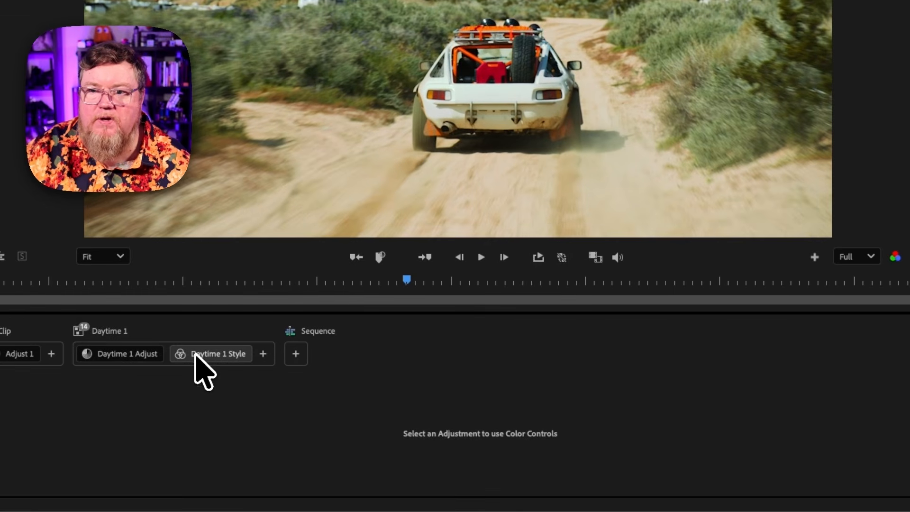
Inspect the Daytime 1 Style and Daytime 1 Adjust settings now on the rear-view car clip
click(199, 355)
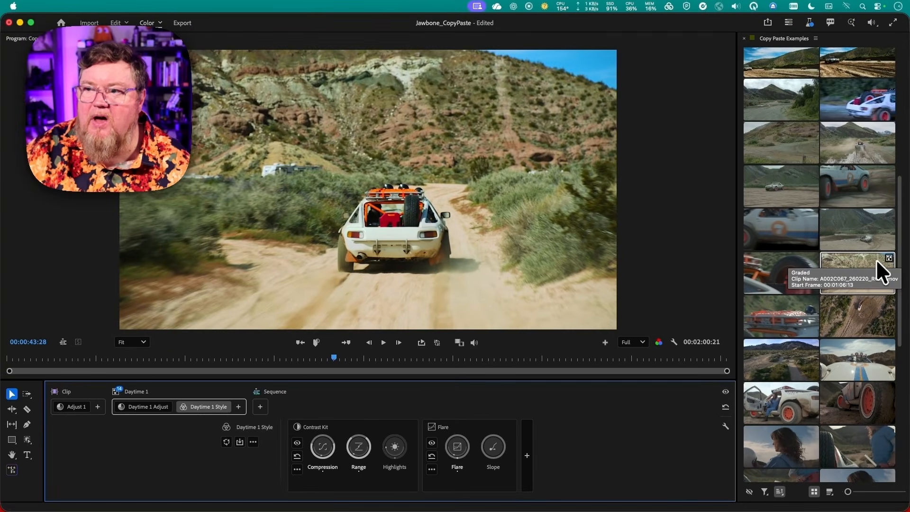
scroll(894, 266, up, 5)
scroll(877, 274, up, 3)
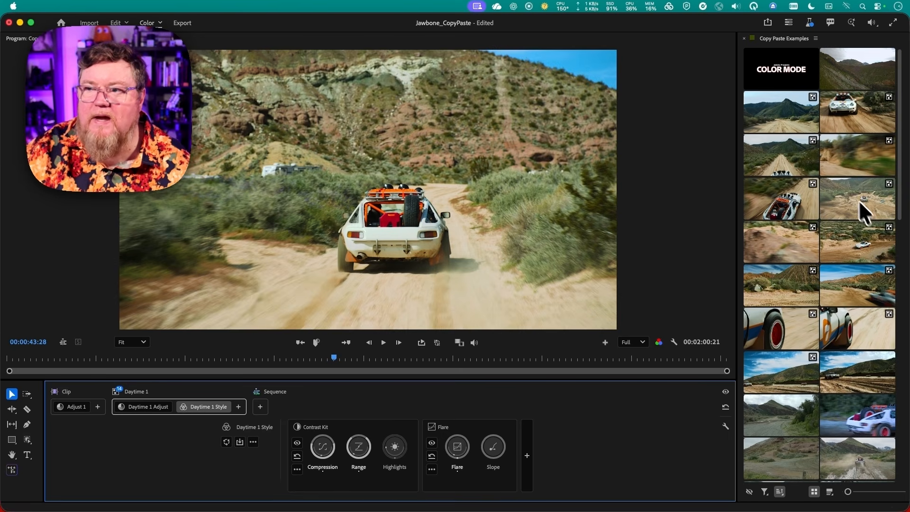
scroll(841, 269, down, 10)
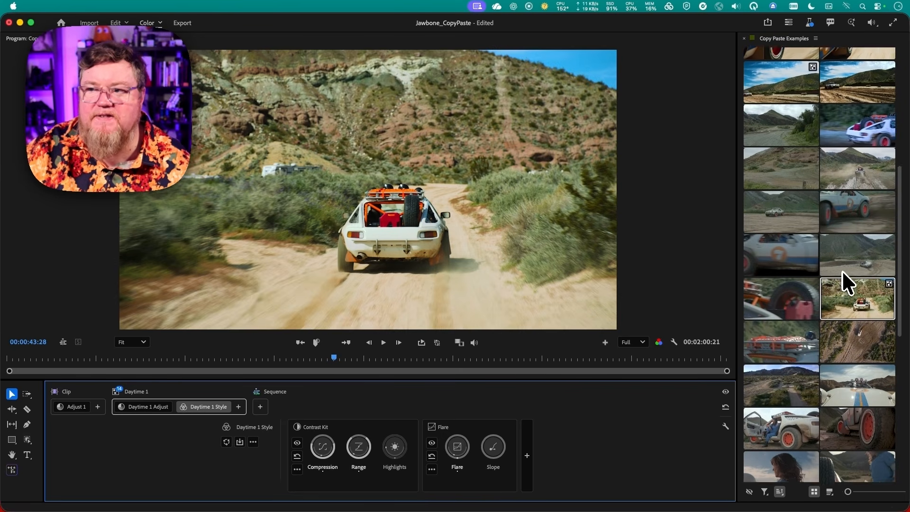
scroll(842, 269, down, 1)
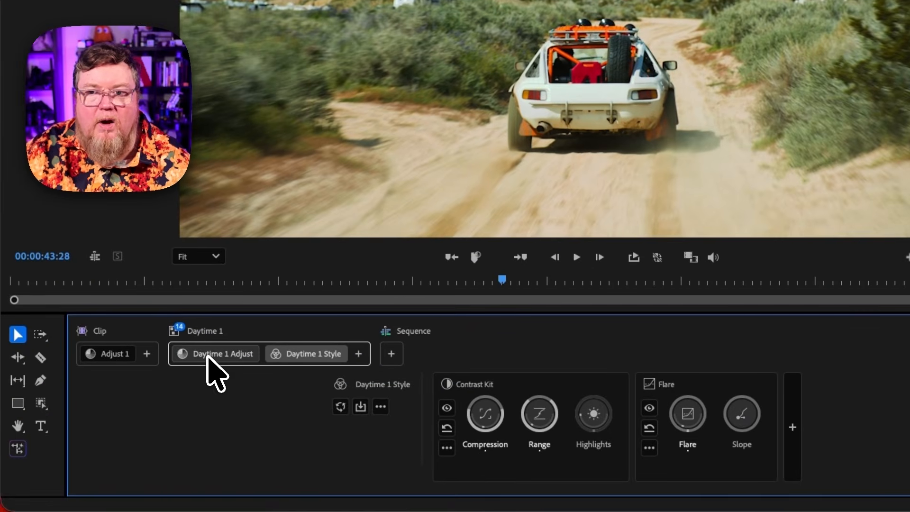
click(138, 411)
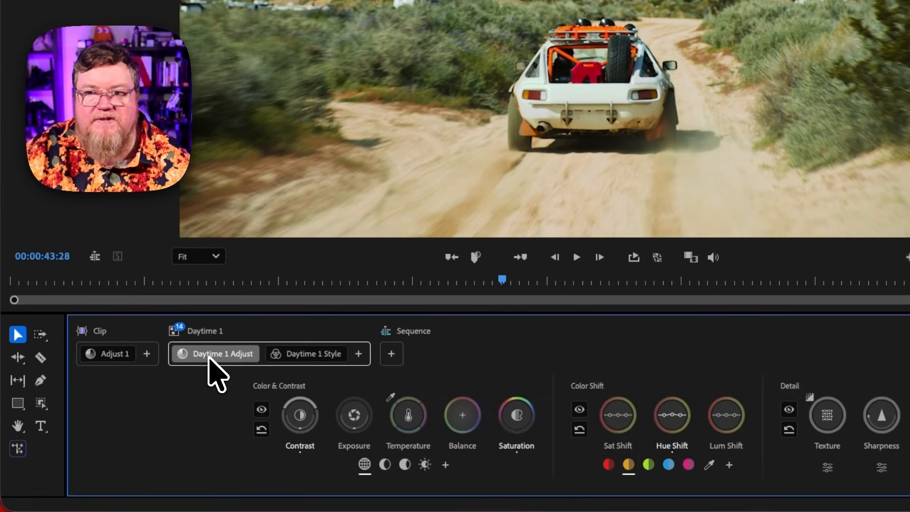
click(318, 355)
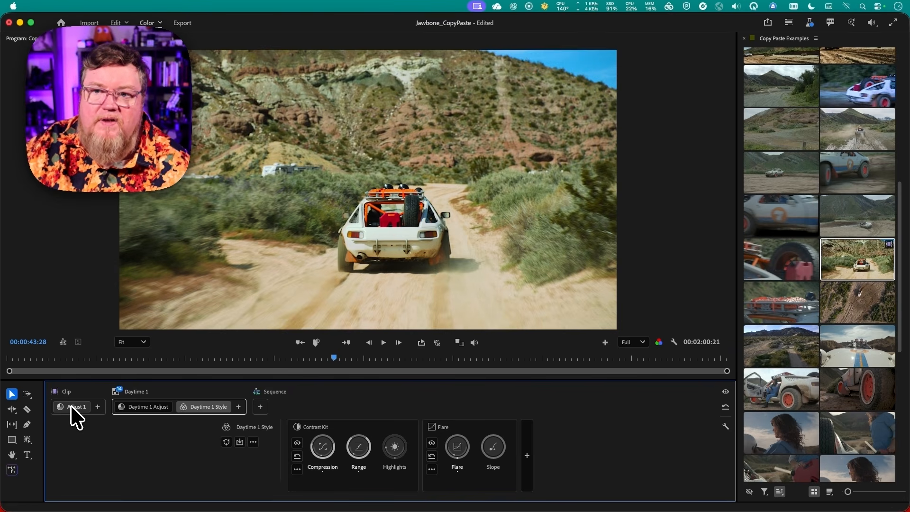
Move the clip's Adjust 1 into the Daytime 1 group, then drag all three adjustments up to the Sequence level
click(71, 406)
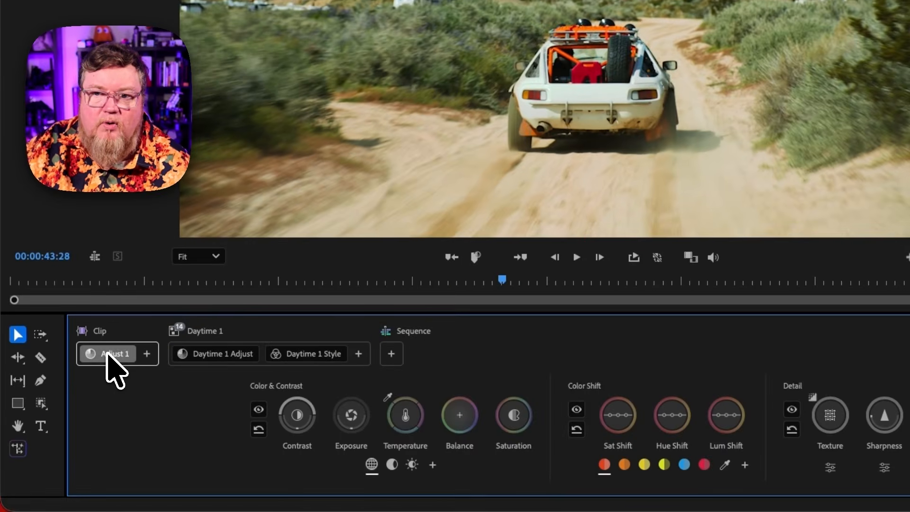
drag(107, 356, 194, 359)
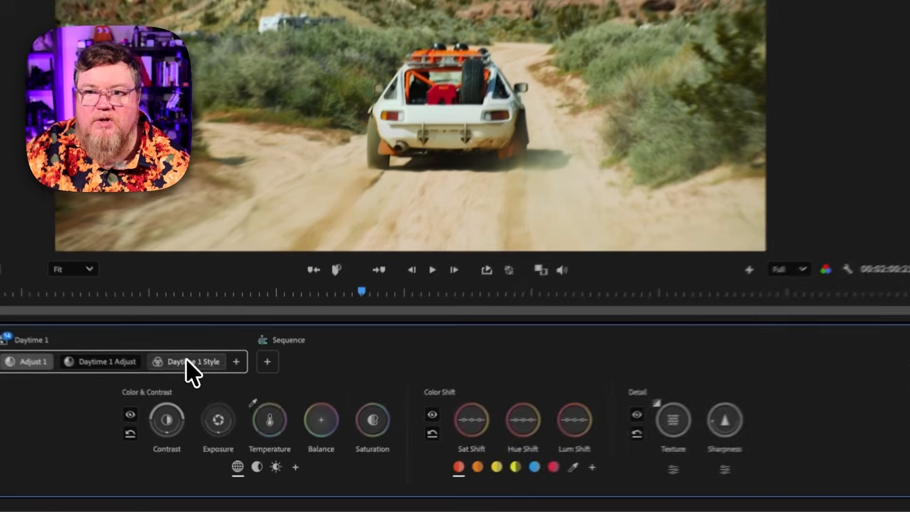
shift+click(211, 406)
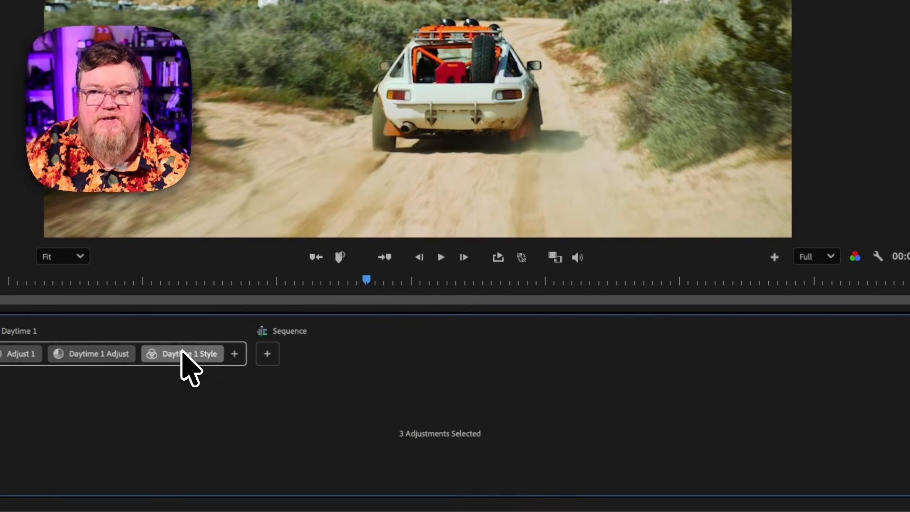
drag(183, 353, 267, 356)
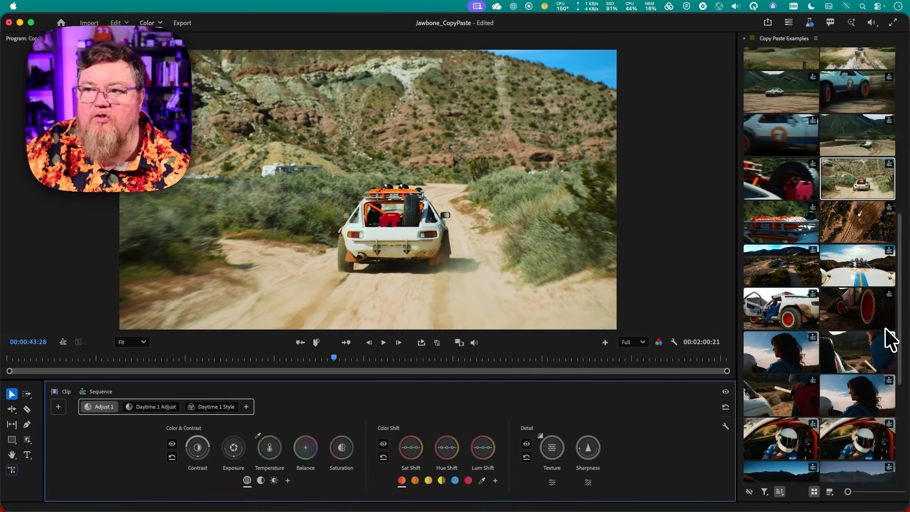
scroll(890, 339, up, 15)
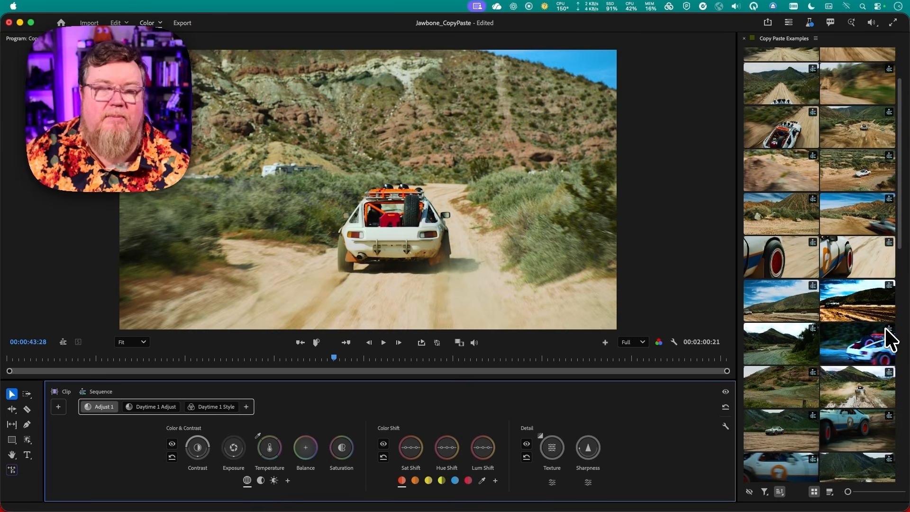